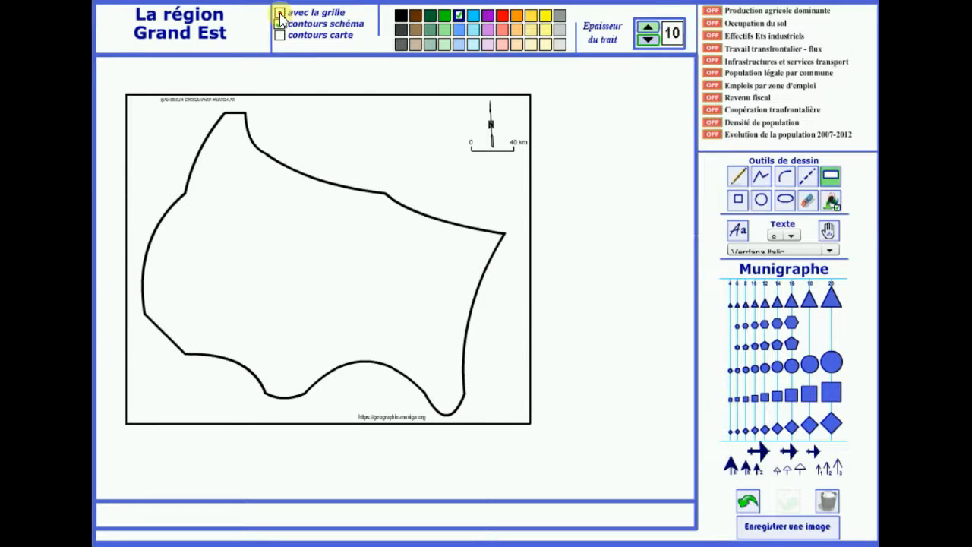
Display the grid and replace the schematic outline with the detailed map outline.
click(281, 14)
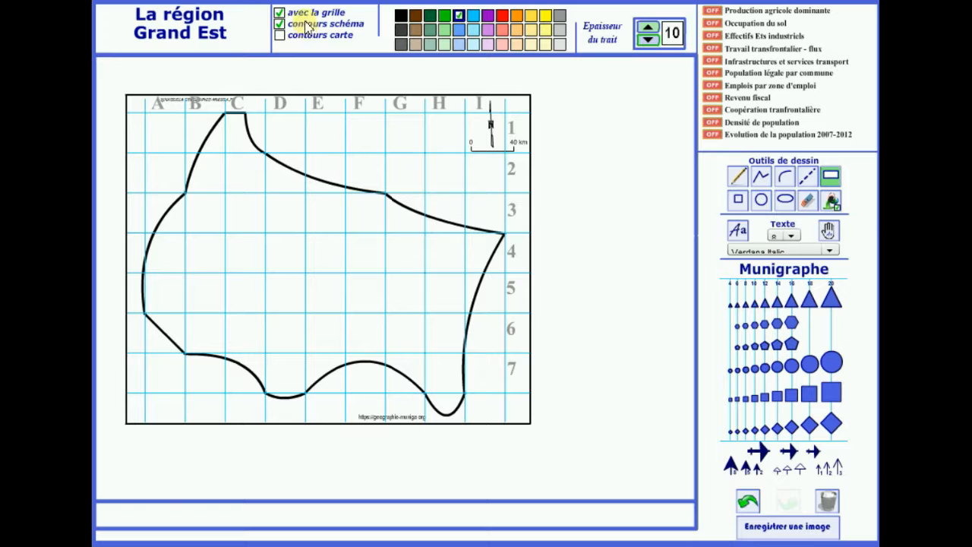
click(279, 23)
click(279, 35)
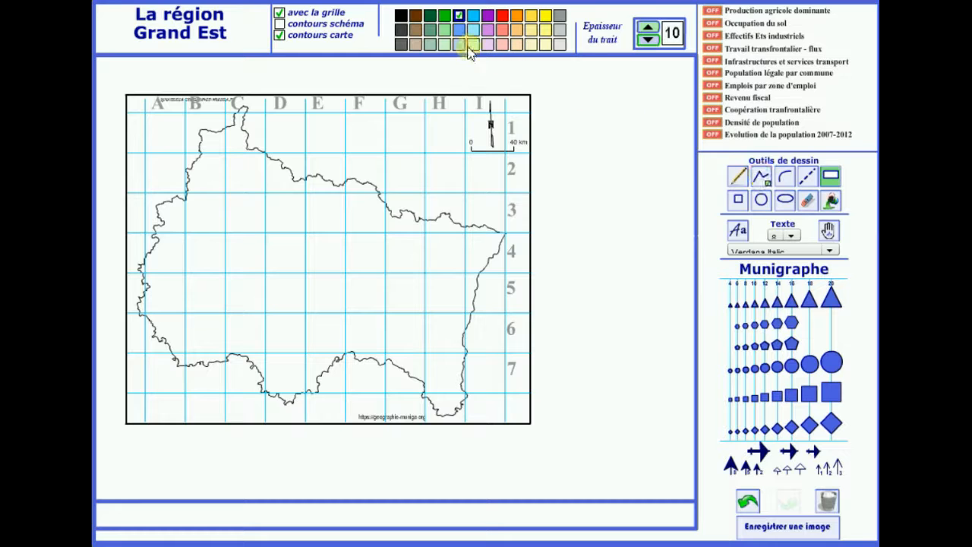
Try a black line of thickness 10 across the region's southeastern tip in row 7, and undo it.
click(401, 15)
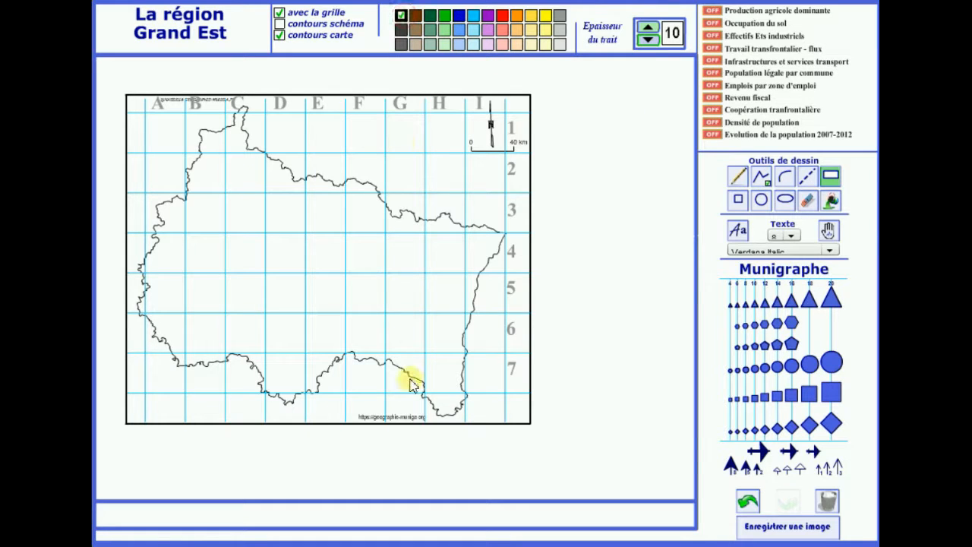
drag(410, 377, 471, 365)
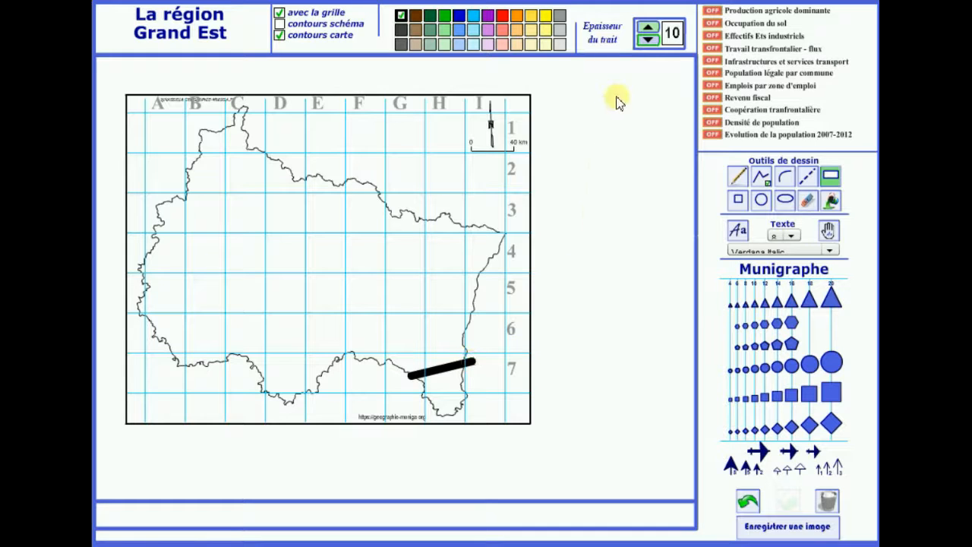
click(749, 502)
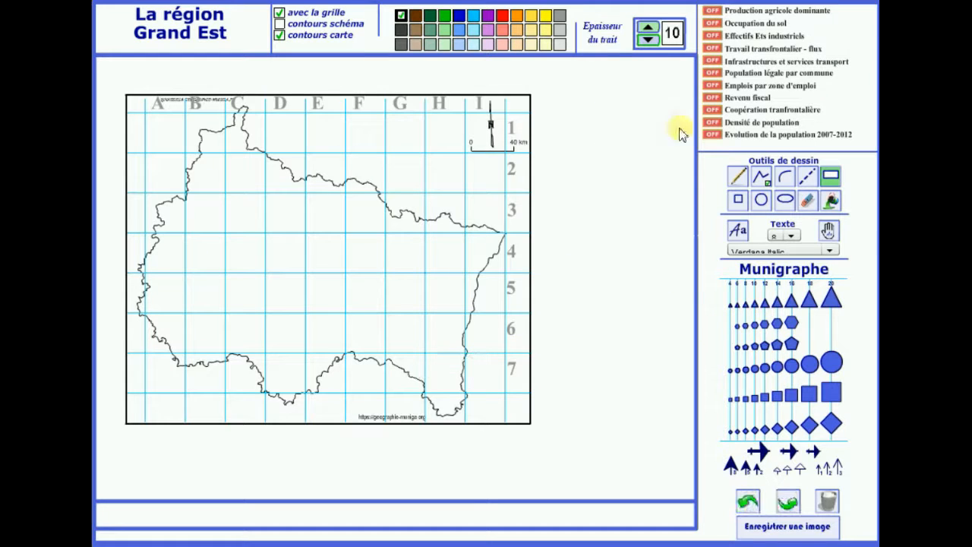
Set the line thickness to 4.
click(649, 39)
click(649, 40)
click(650, 40)
click(649, 39)
click(650, 40)
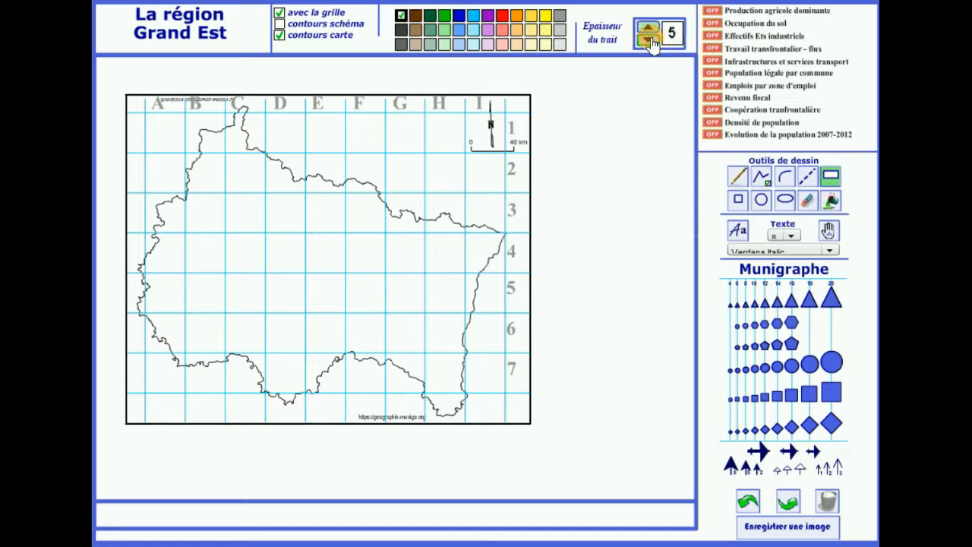
click(649, 39)
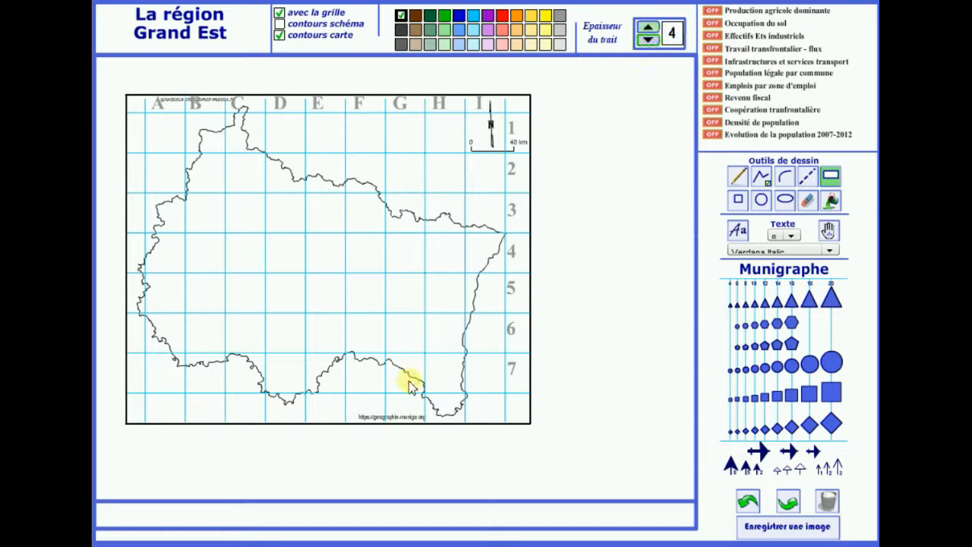
Try a straight black line across the southeastern tip, undo it, and enclose the tip with a two-segment broken line in column H.
drag(409, 380, 477, 363)
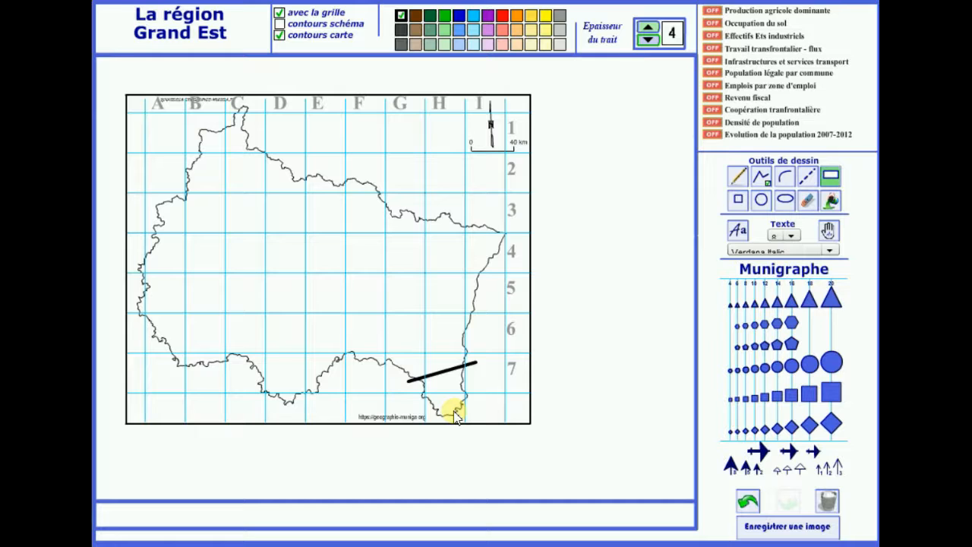
click(748, 504)
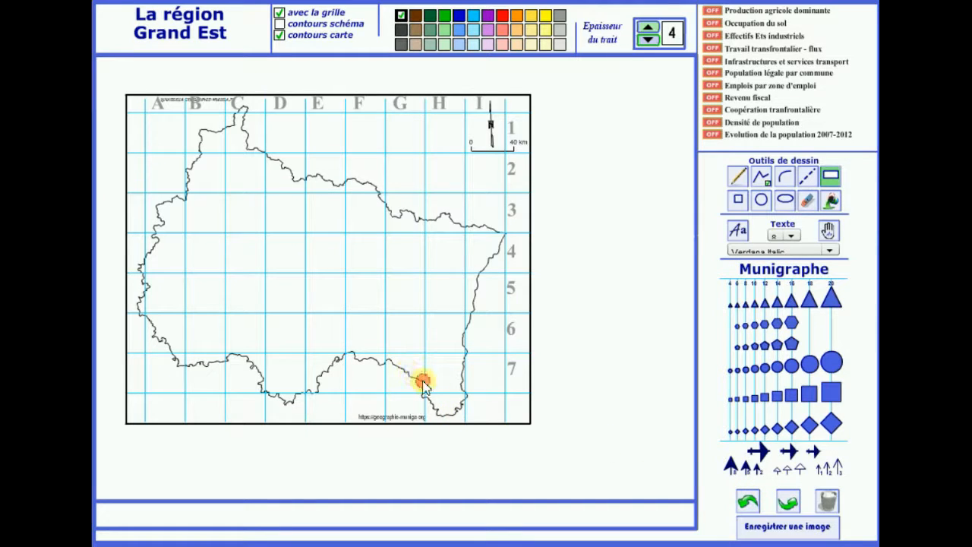
mouse_move(424, 383)
mouse_down()
mouse_move(431, 345)
mouse_move(473, 344)
mouse_up()
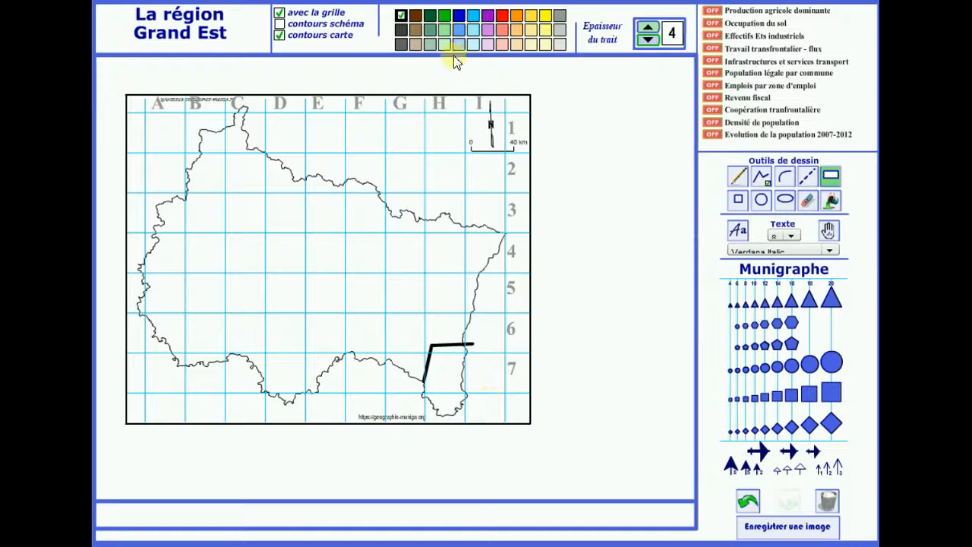
Fill the enclosed southeastern tip of the region with red.
click(501, 15)
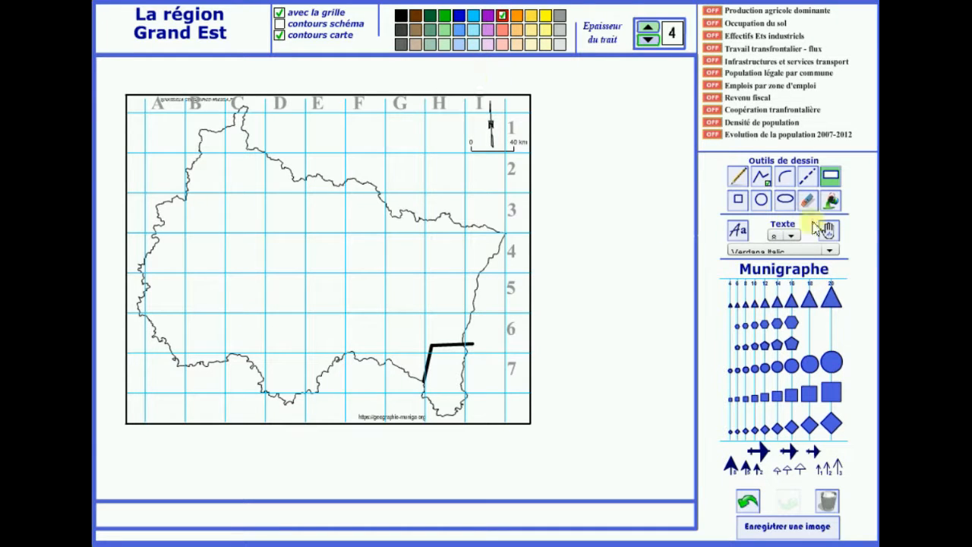
click(832, 201)
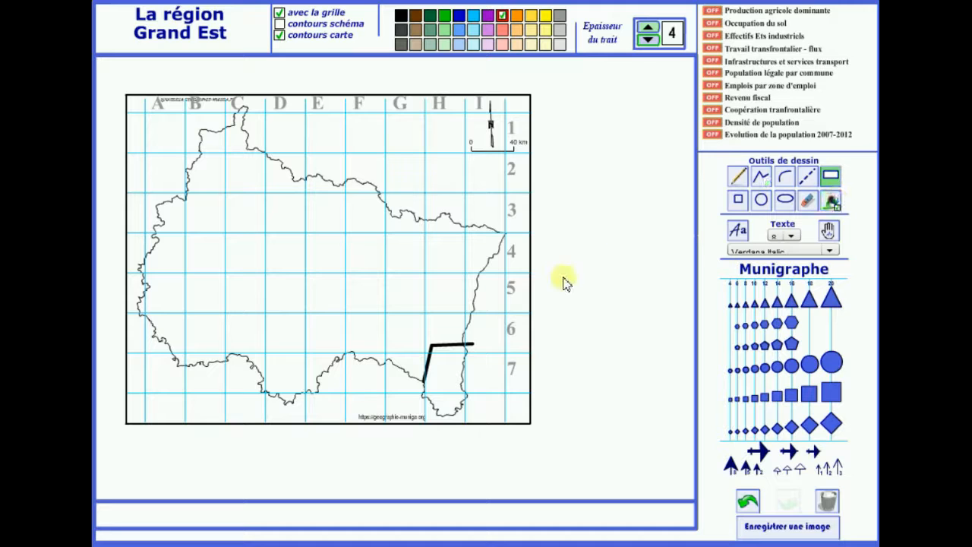
click(448, 382)
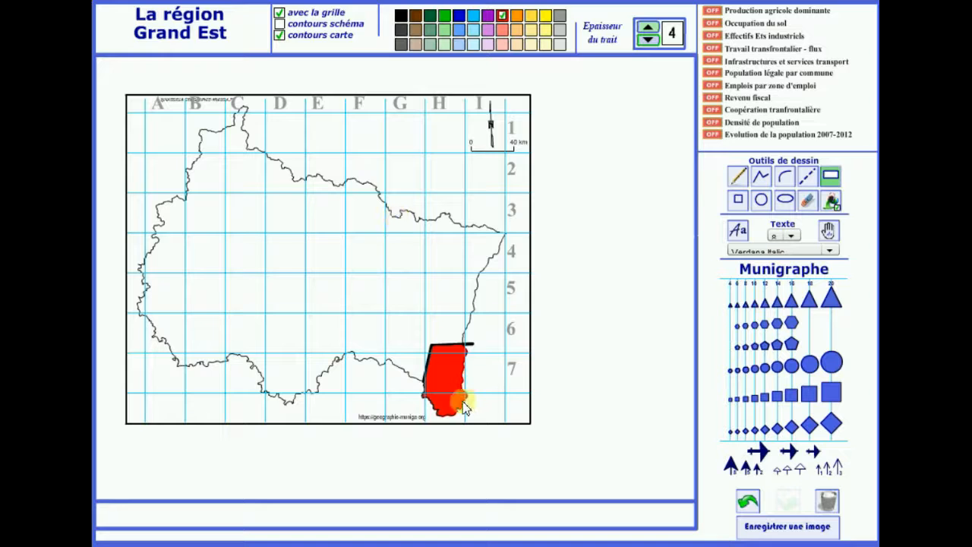
Switch to the schematic outline and draw a black two-segment broken line closing off the region's northeastern corner.
click(280, 35)
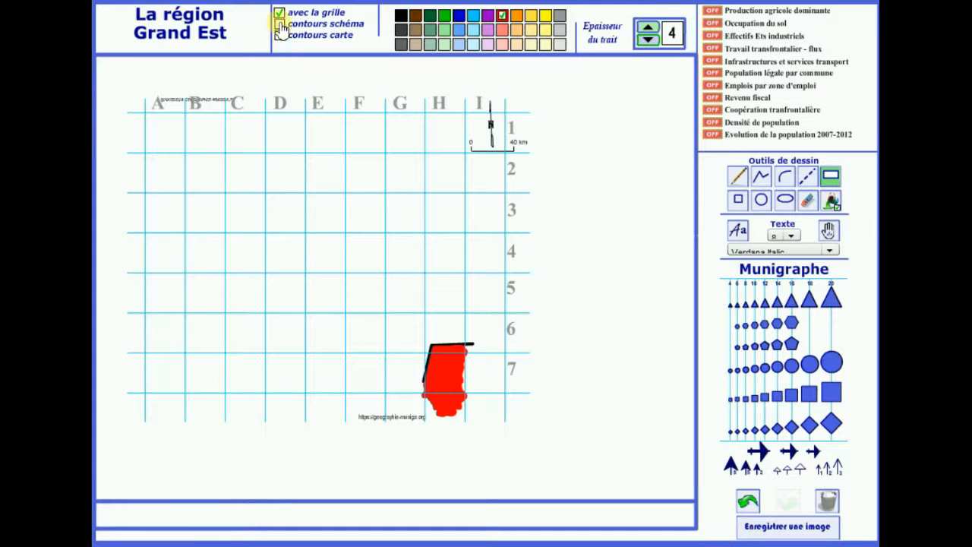
click(279, 24)
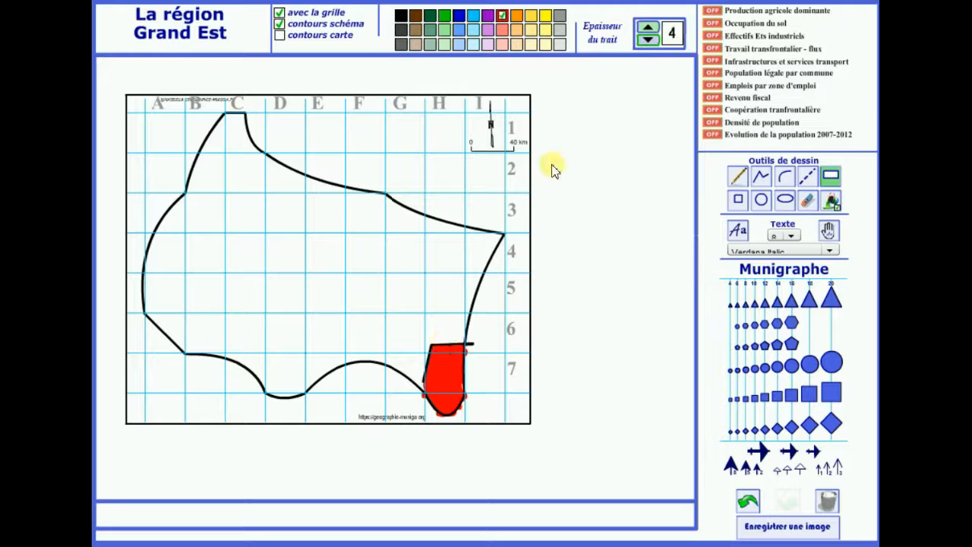
click(401, 17)
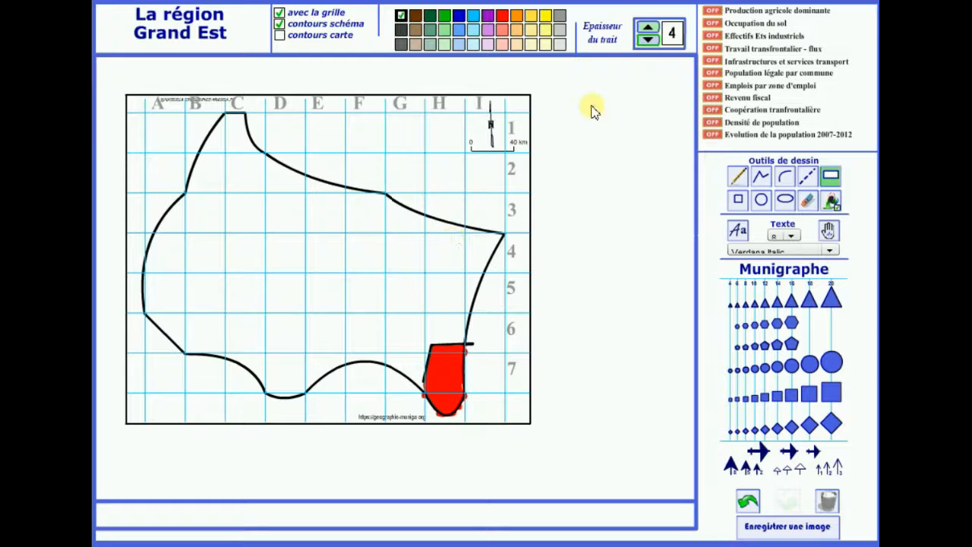
click(769, 182)
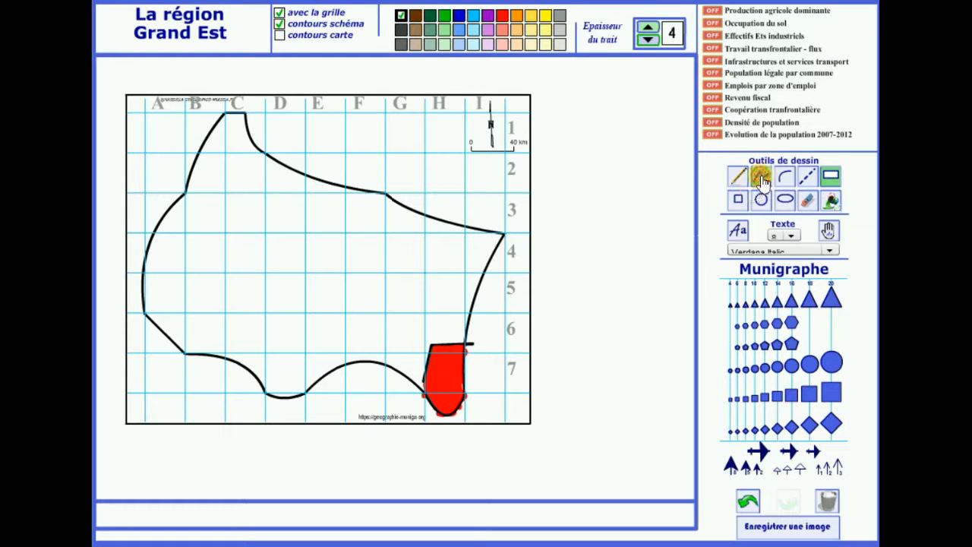
click(455, 225)
click(437, 265)
double_click(474, 298)
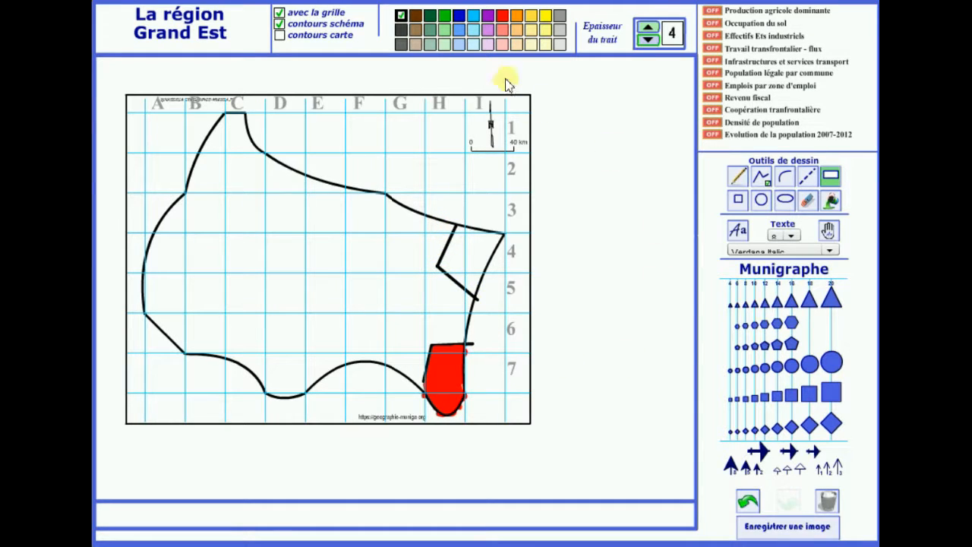
Fill the enclosed northeastern corner of the region with dark blue.
click(458, 16)
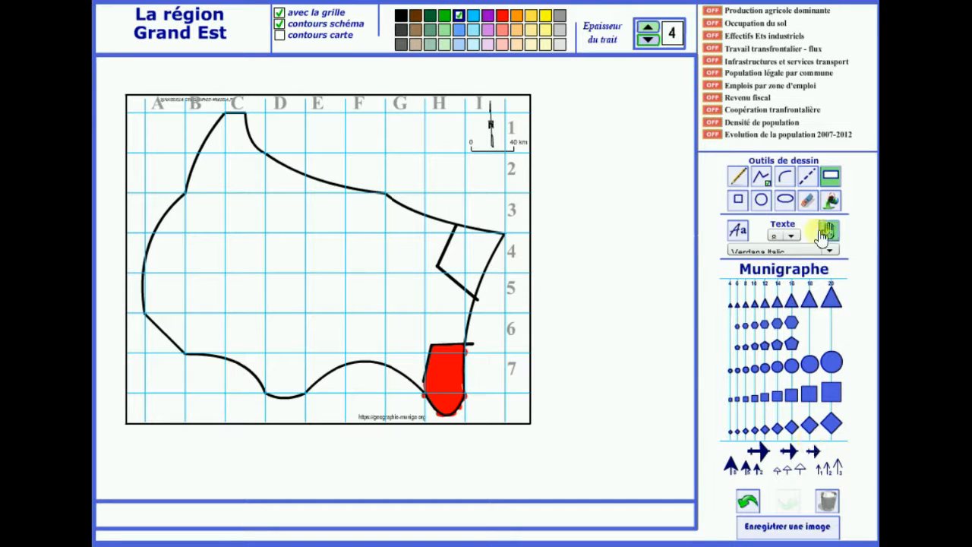
click(833, 202)
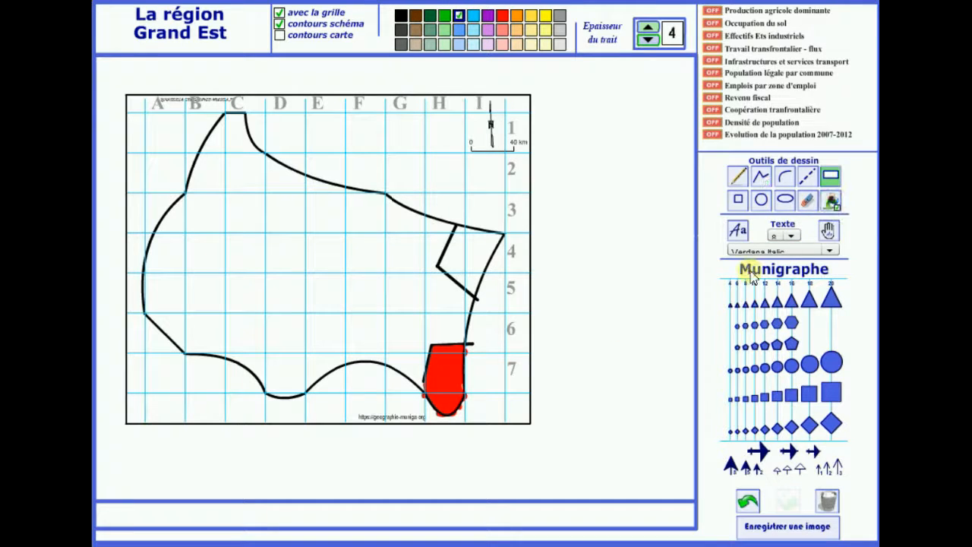
click(471, 264)
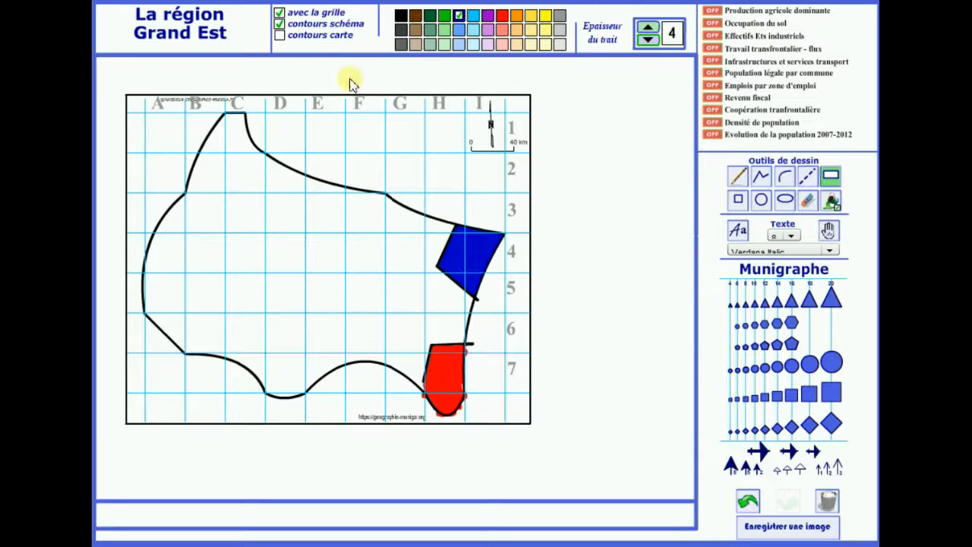
Switch back to the detailed map outline and clear all drawings from the map.
click(280, 26)
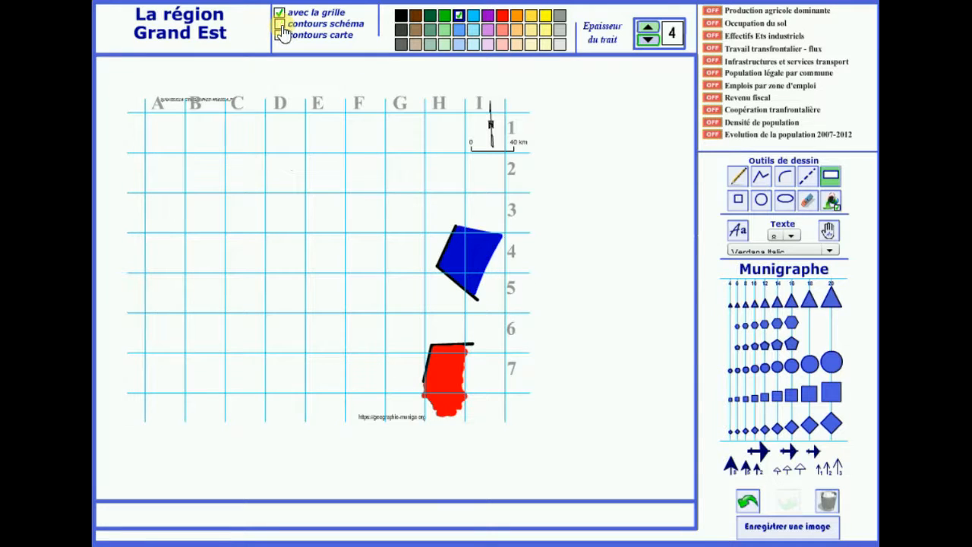
click(280, 36)
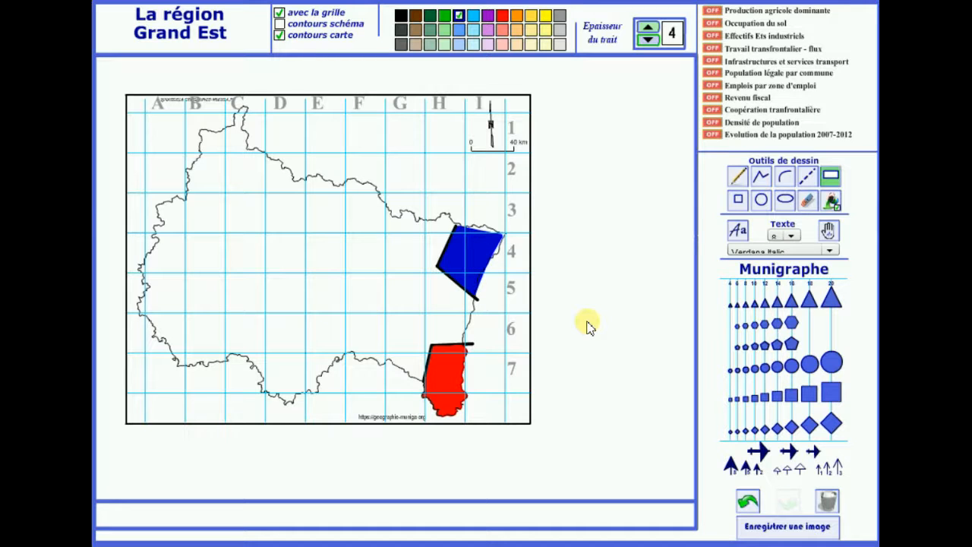
click(828, 503)
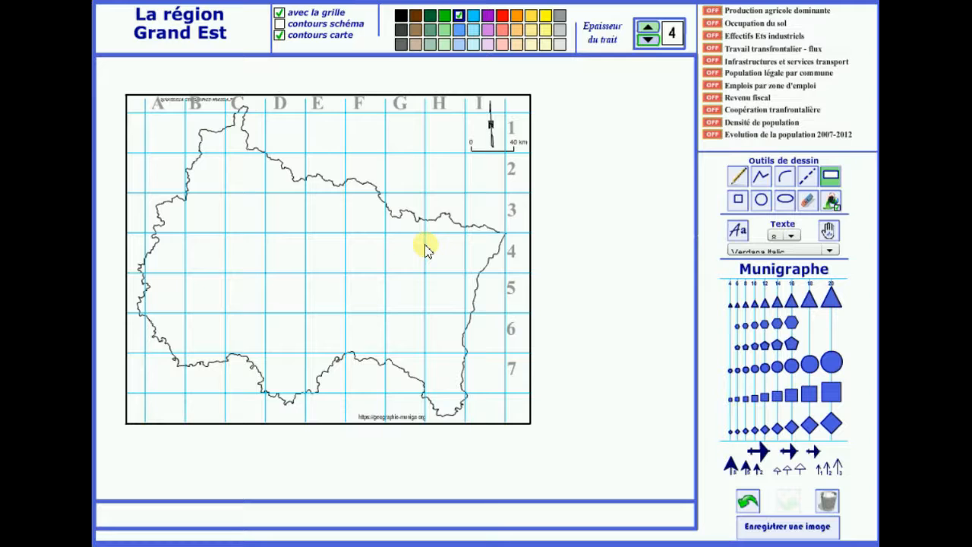
Compare the schematic and detailed map outlines by showing and hiding each, ending on the map outline.
click(279, 23)
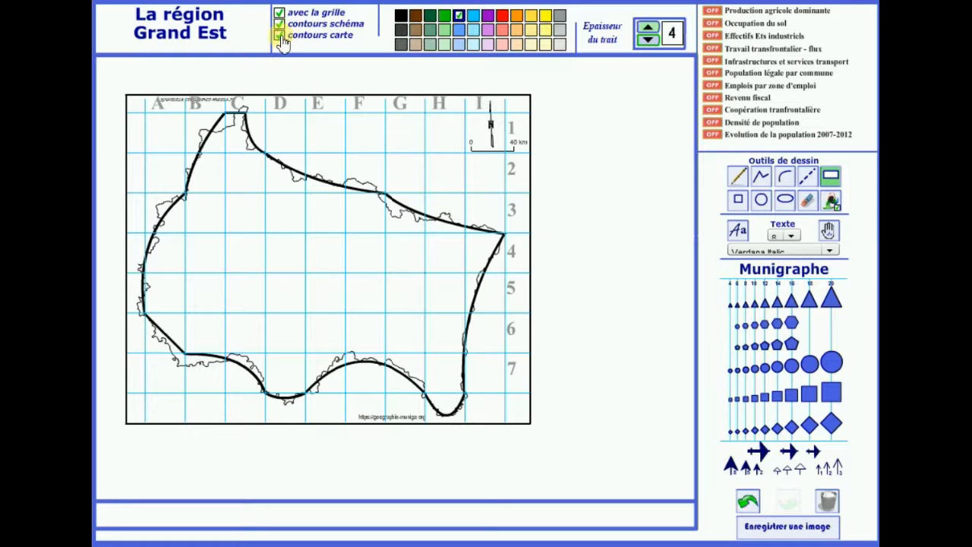
click(280, 36)
click(279, 24)
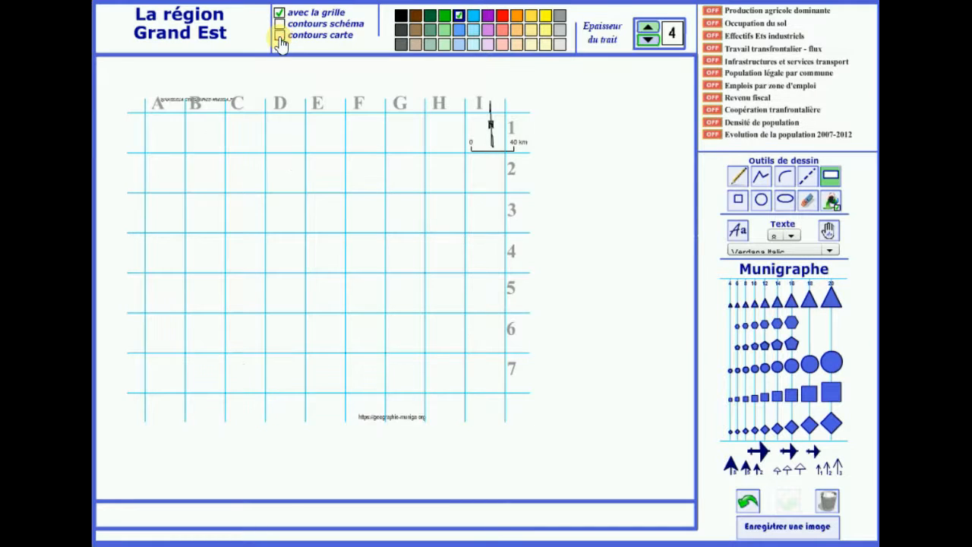
click(279, 35)
click(279, 24)
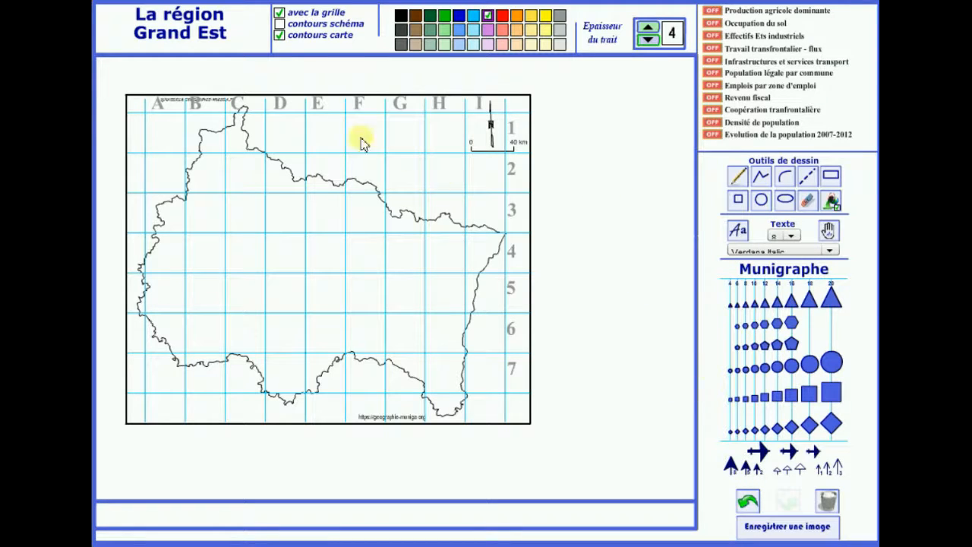
Hide the grid and overlay the Revenu fiscal layer on the map.
click(279, 14)
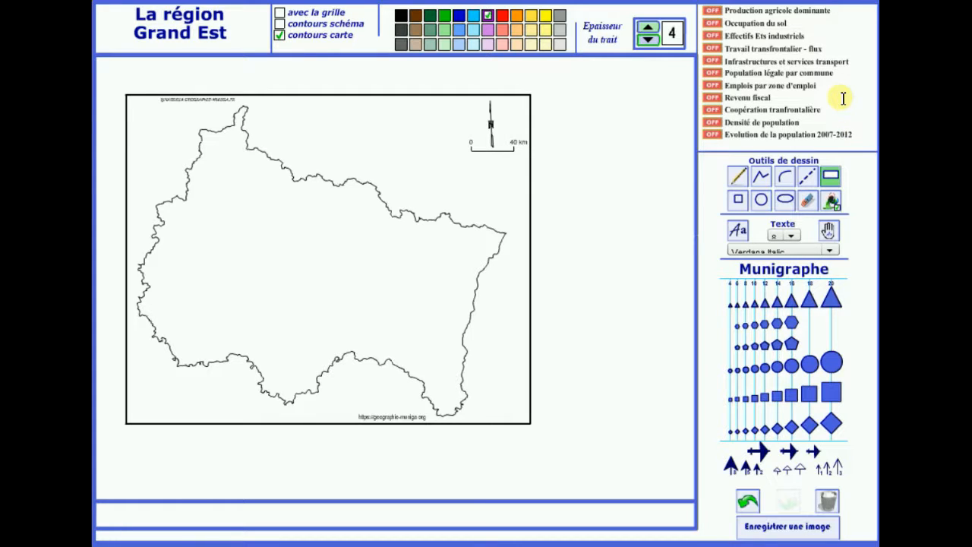
click(712, 98)
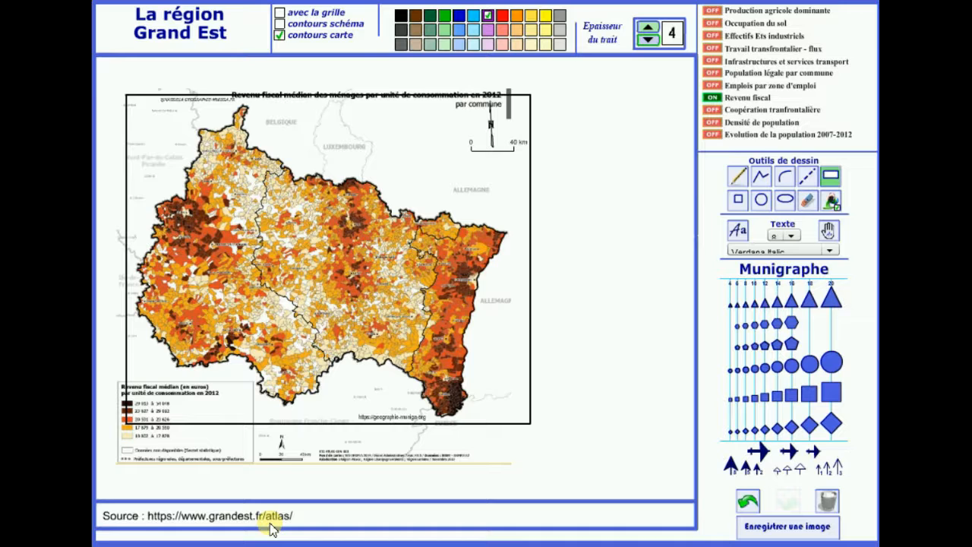
Draw purple freehand curves around the darkest income zones at the southeastern tip, in the northwest, and on the eastern border.
click(745, 178)
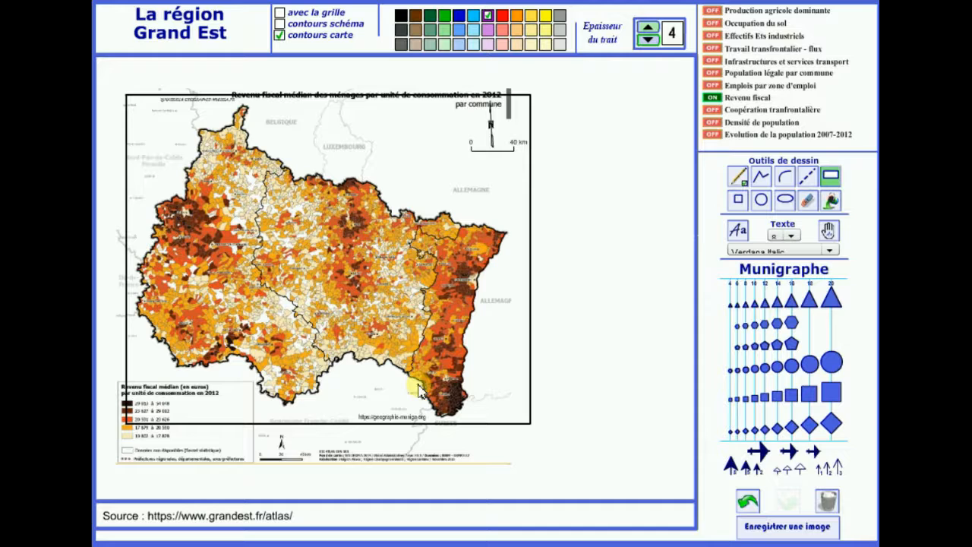
mouse_move(418, 389)
mouse_down()
mouse_move(439, 374)
mouse_move(467, 384)
mouse_up()
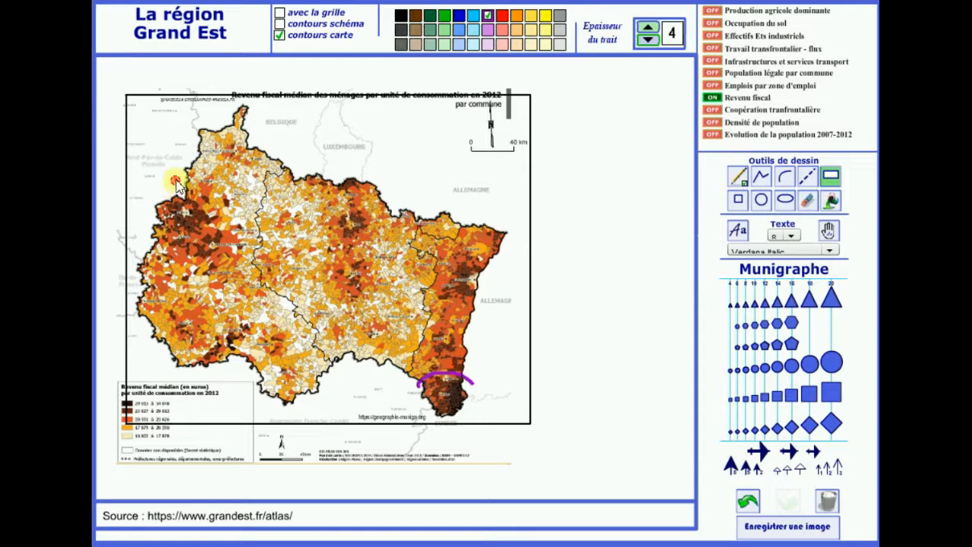
mouse_move(176, 182)
mouse_down()
mouse_move(209, 205)
mouse_move(232, 243)
mouse_move(217, 264)
mouse_move(173, 255)
mouse_move(128, 226)
mouse_up()
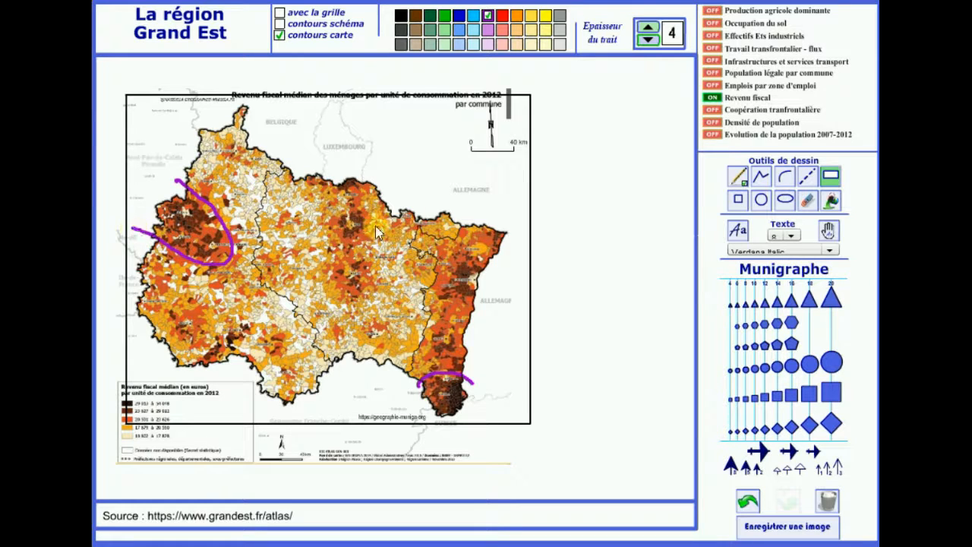
mouse_move(497, 267)
mouse_down()
mouse_move(464, 257)
mouse_move(439, 283)
mouse_move(484, 312)
mouse_up()
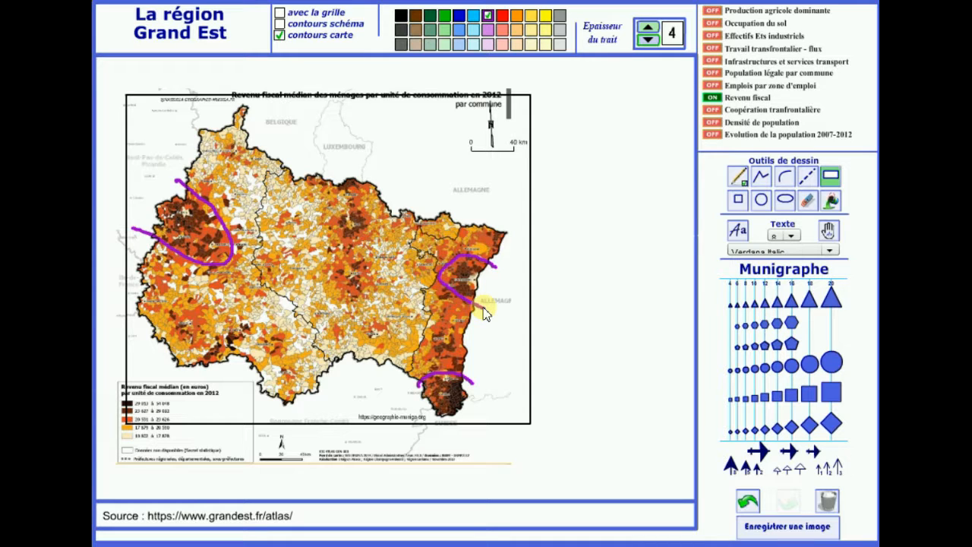
With the Revenu fiscal layer hidden, fill the three outlined zones in purple and erase the upper line end overshooting the eastern border.
click(714, 98)
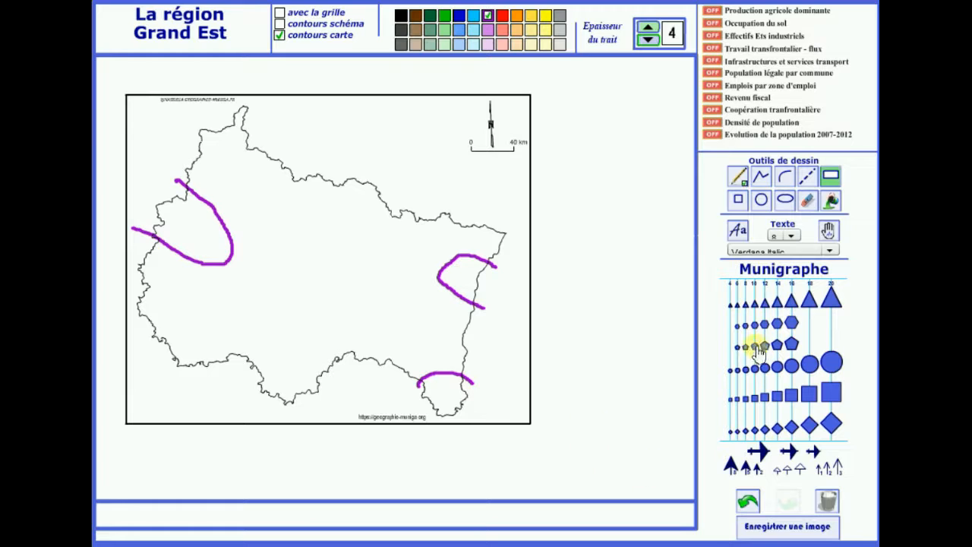
click(832, 202)
click(464, 277)
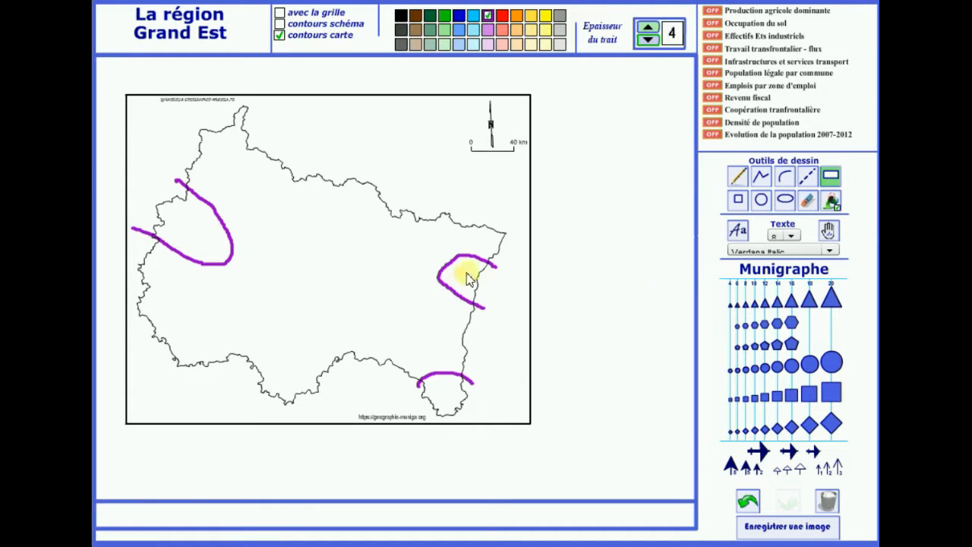
click(443, 399)
click(194, 238)
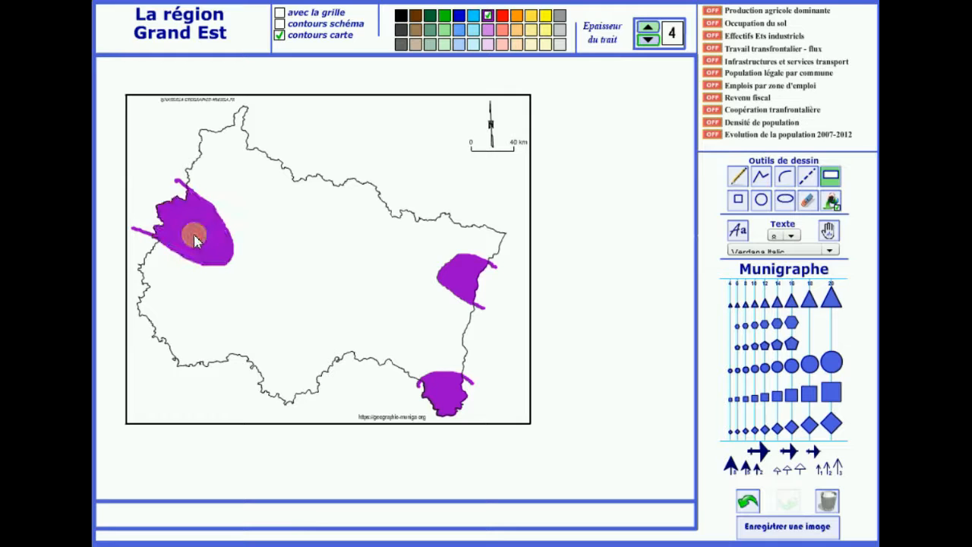
click(806, 200)
drag(505, 276, 494, 269)
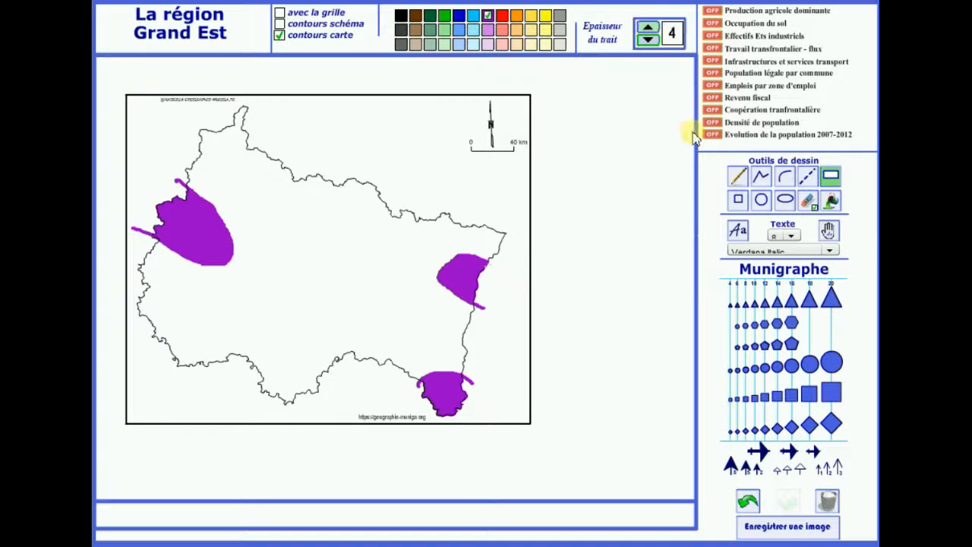
Show the Densité de population layer beneath the purple zones, and hide it again.
click(713, 123)
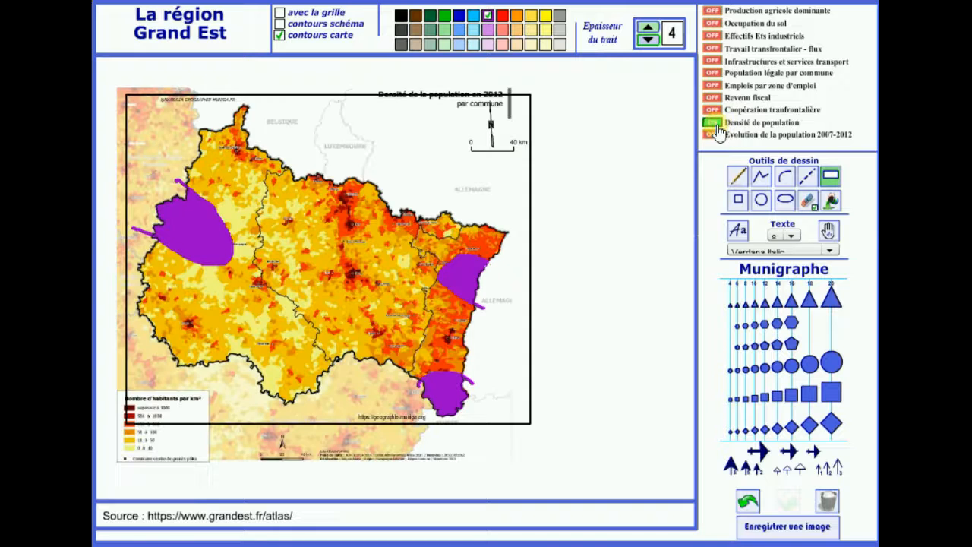
click(718, 129)
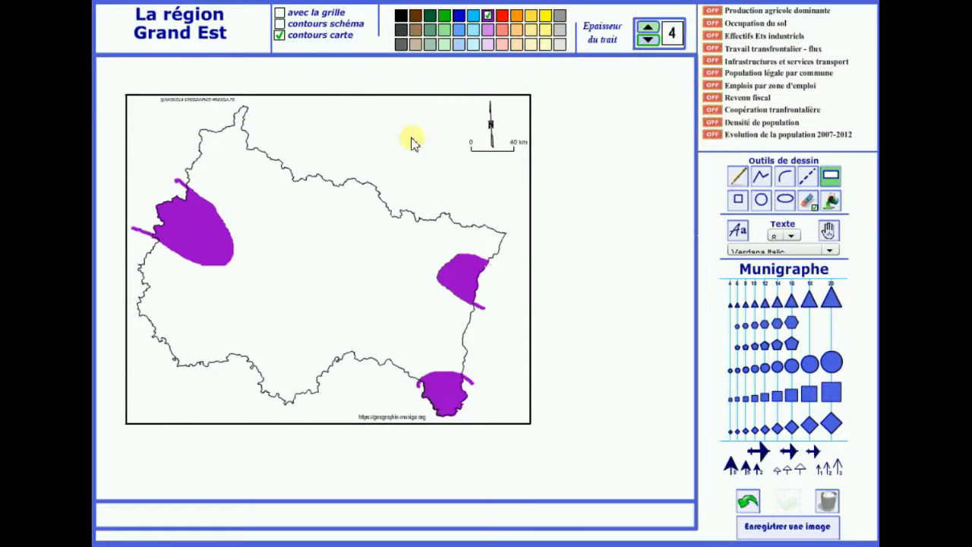
Replace the detailed map outline with the schematic one and overlay the Effectifs Ets industriels layer, followed by Occupation du sol.
click(279, 36)
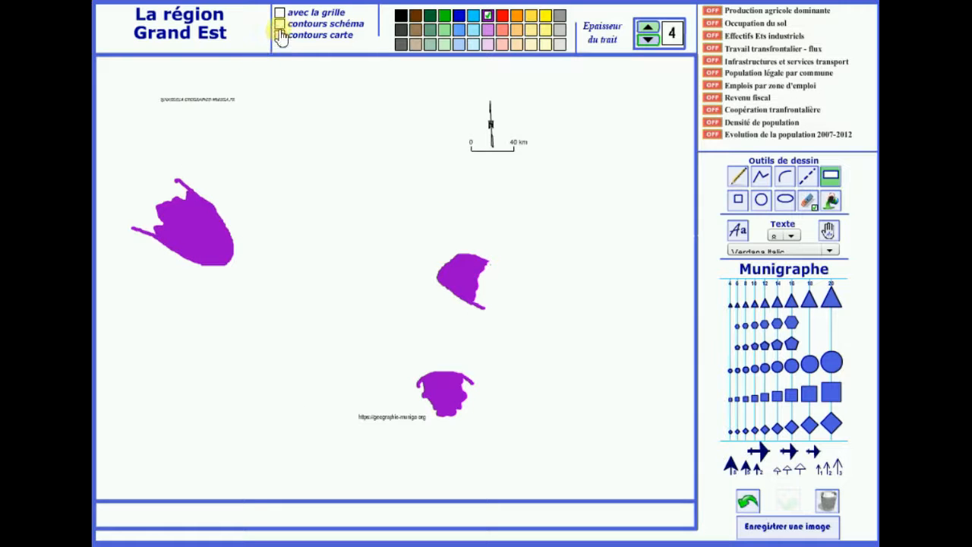
click(280, 24)
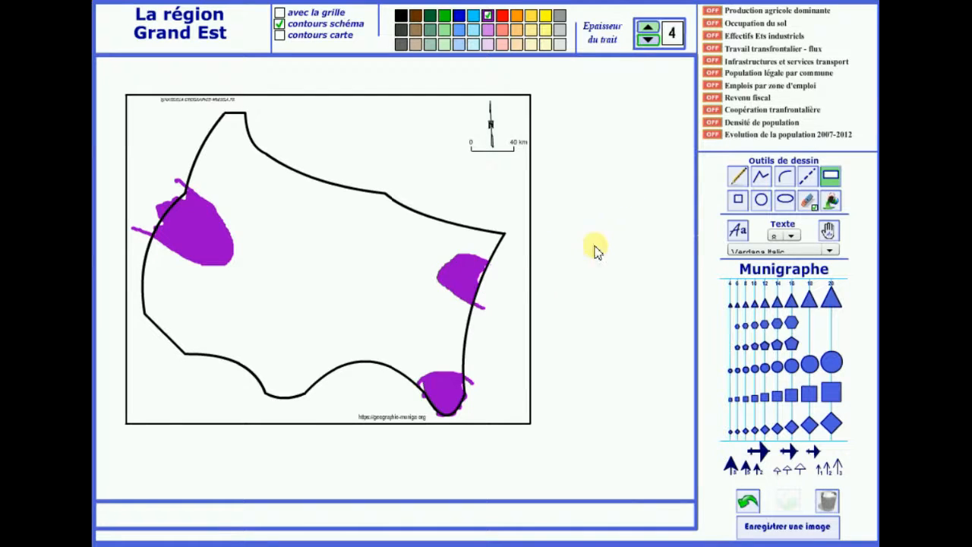
click(714, 36)
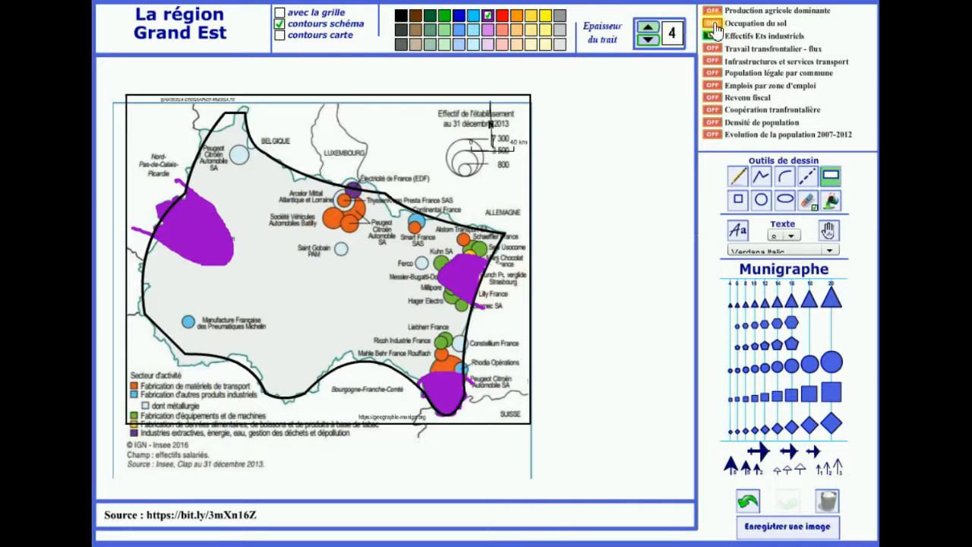
click(714, 24)
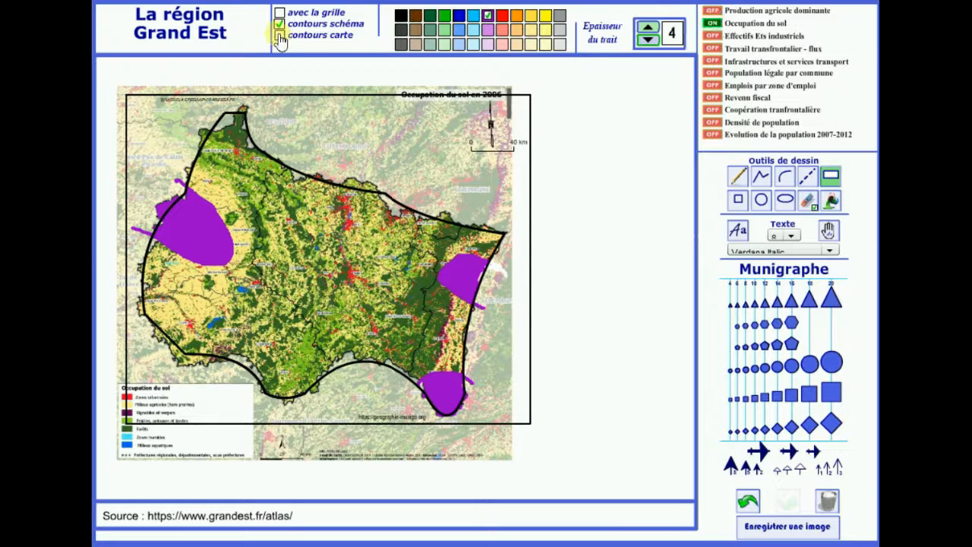
Alternate the map and schematic outlines, ending on the map outline, and switch the overlay to Evolution de la population 2007-2012.
click(280, 34)
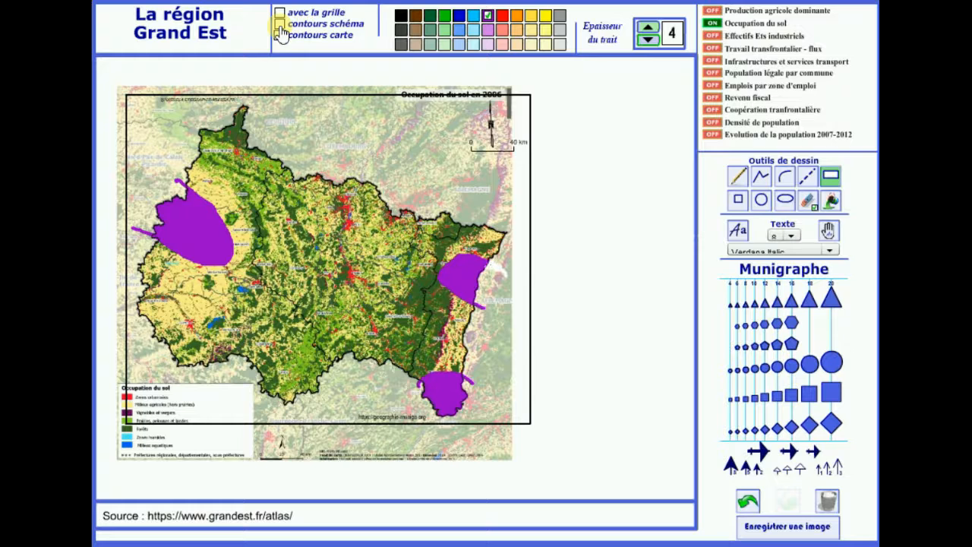
click(281, 33)
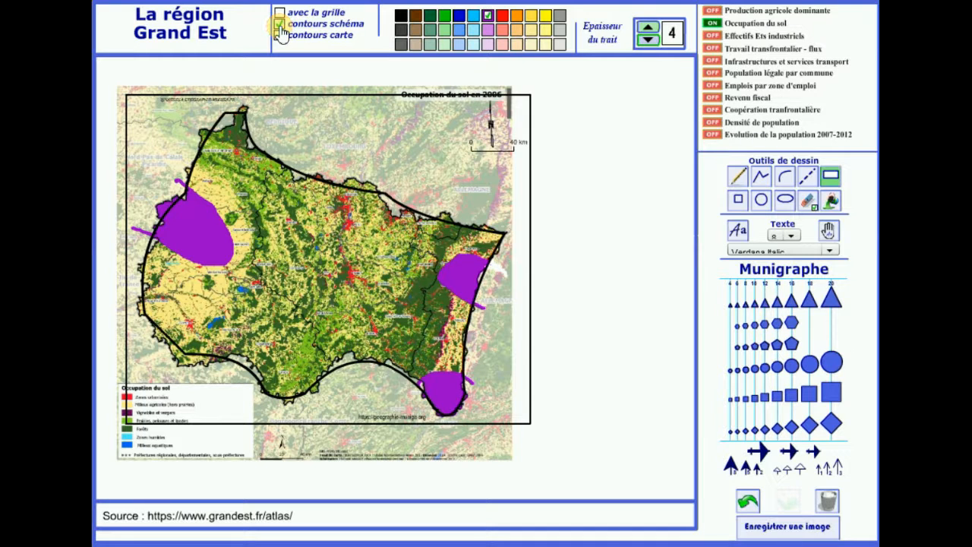
click(279, 34)
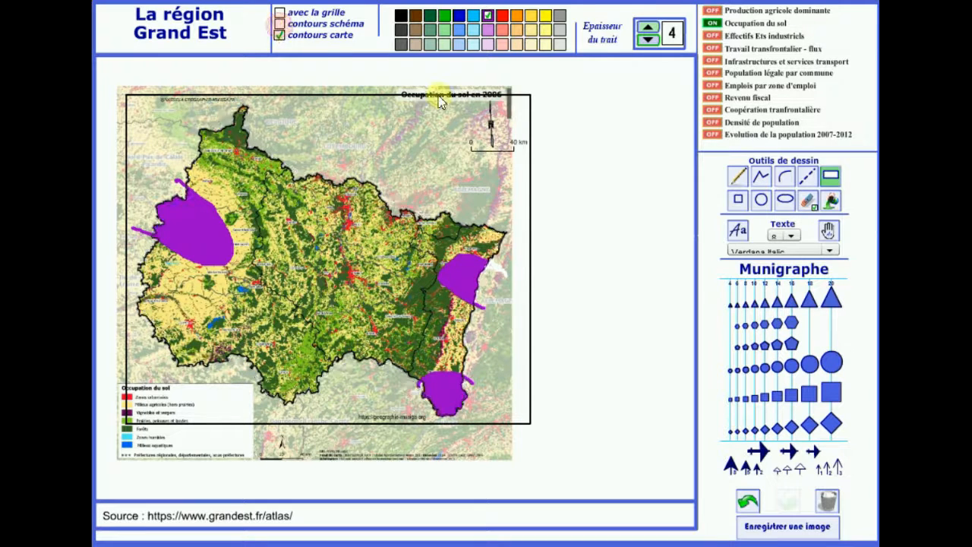
click(712, 136)
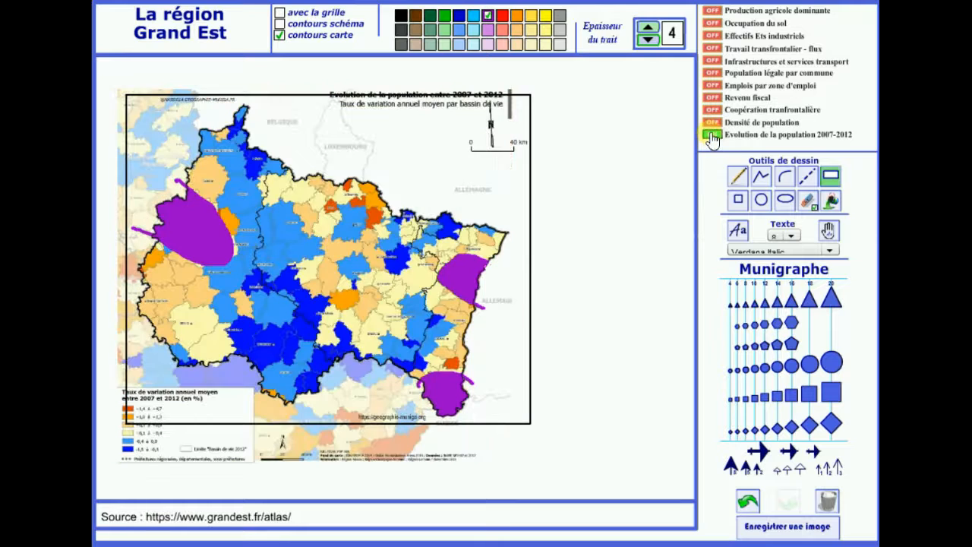